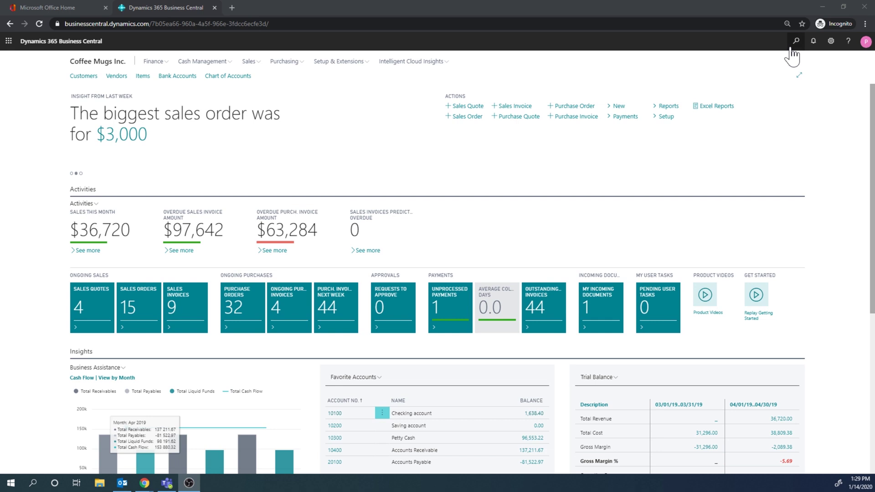
Search Tell Me for 'sales cy' and open the Sales Cycles list.
{"action": "left_click", "coordinate": [791, 49]}
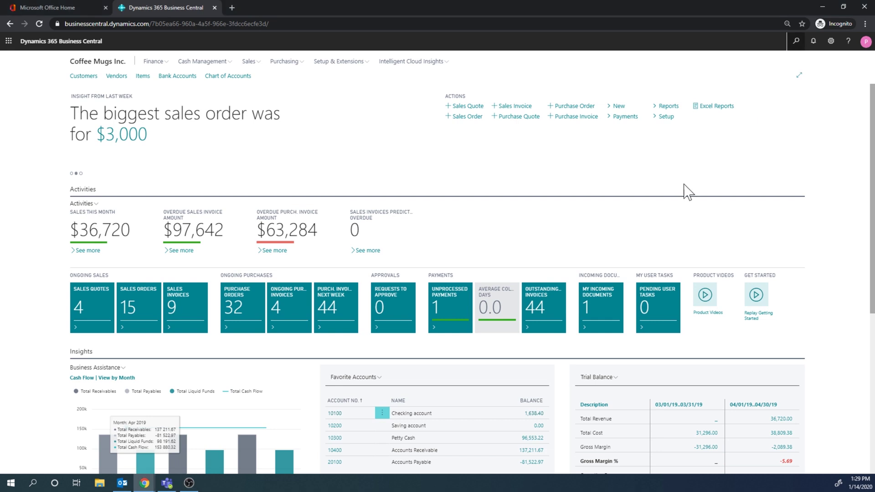
{"action": "type", "text": "s"}
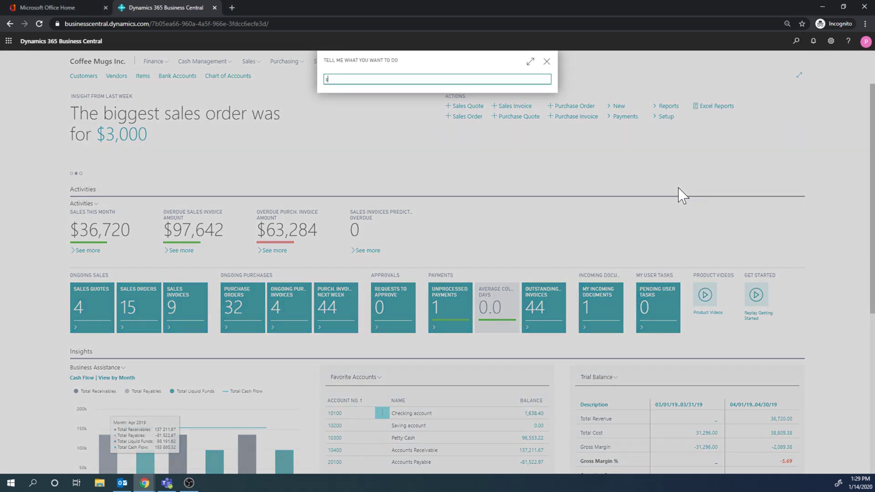
{"action": "type", "text": "ales cy"}
{"action": "left_click", "coordinate": [347, 114]}
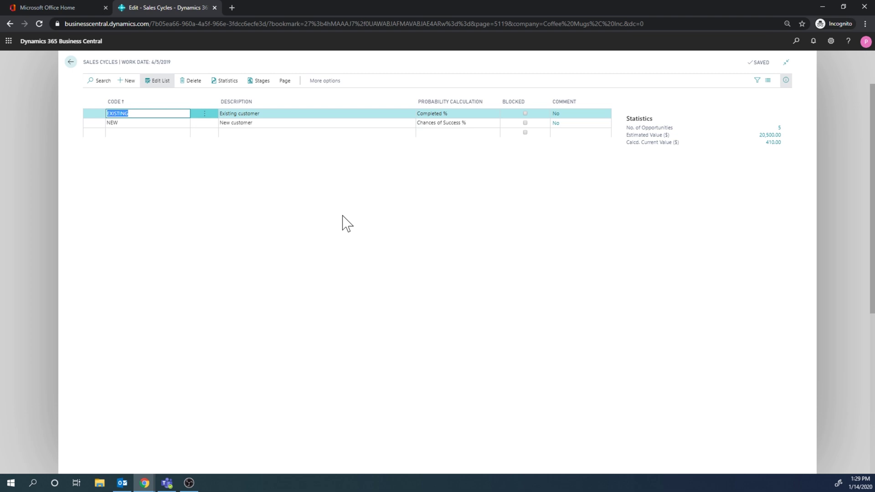
Add sales cycle NEW-SMALL, 'Small New Customer', with Chances of Success % probability calculation.
{"action": "left_click", "coordinate": [130, 83]}
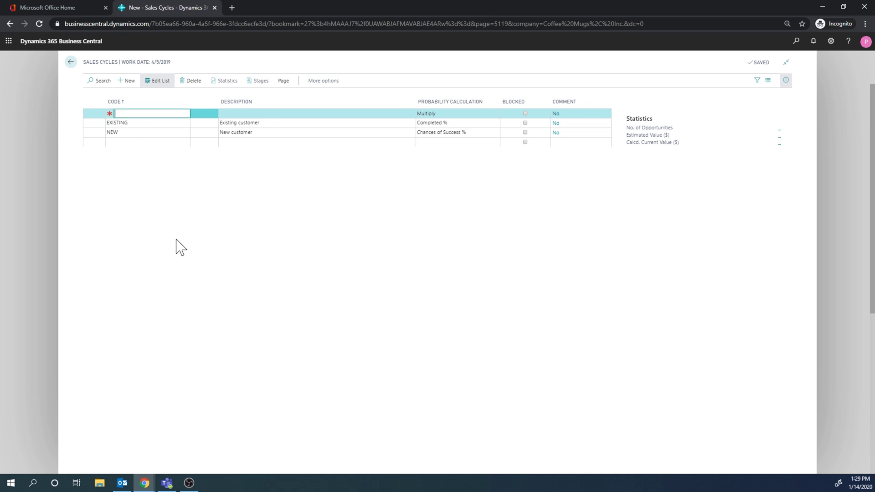
{"action": "type", "text": "NEW-SMALL"}
{"action": "key", "text": "Tab"}
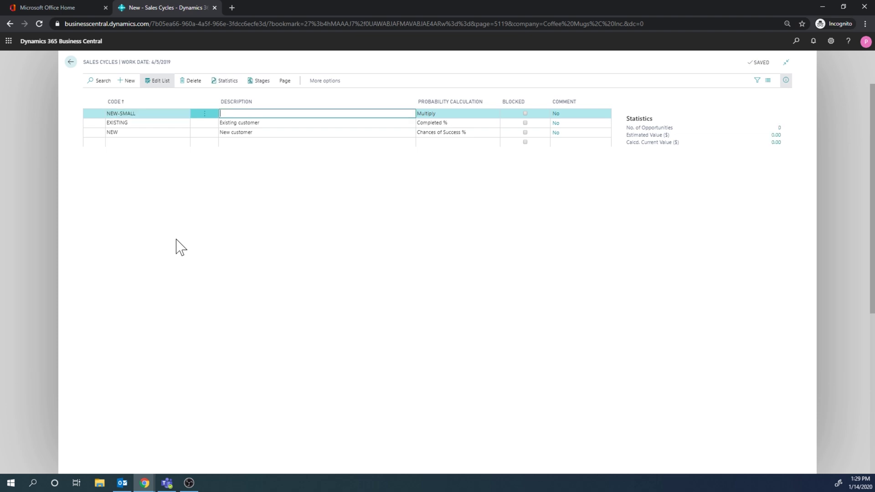
{"action": "type", "text": "Small New Customer"}
{"action": "key", "text": "Tab"}
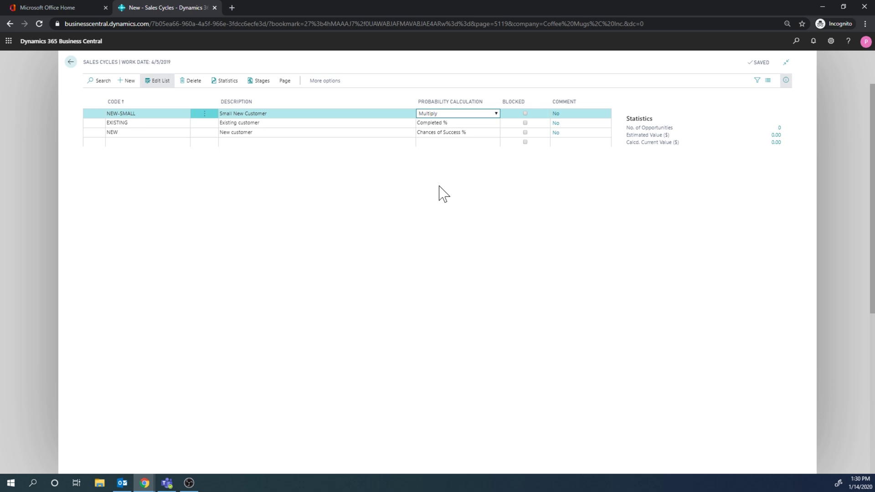
{"action": "left_click", "coordinate": [496, 113]}
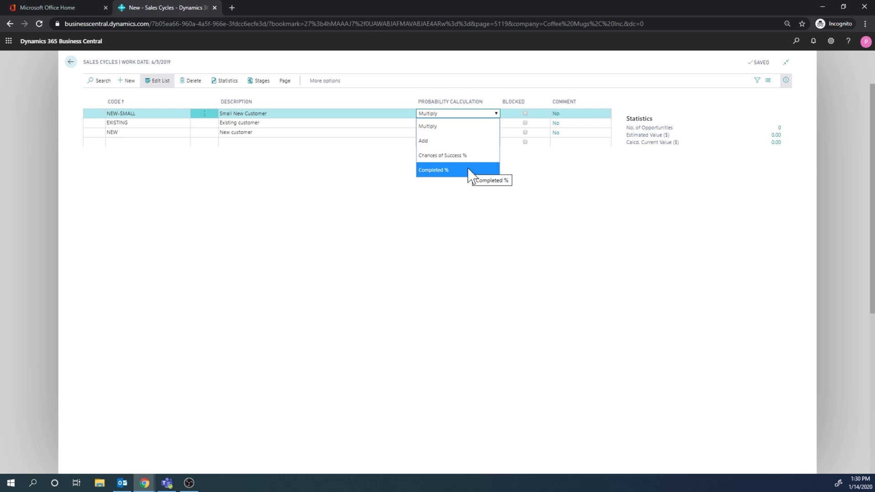
{"action": "left_click", "coordinate": [433, 156]}
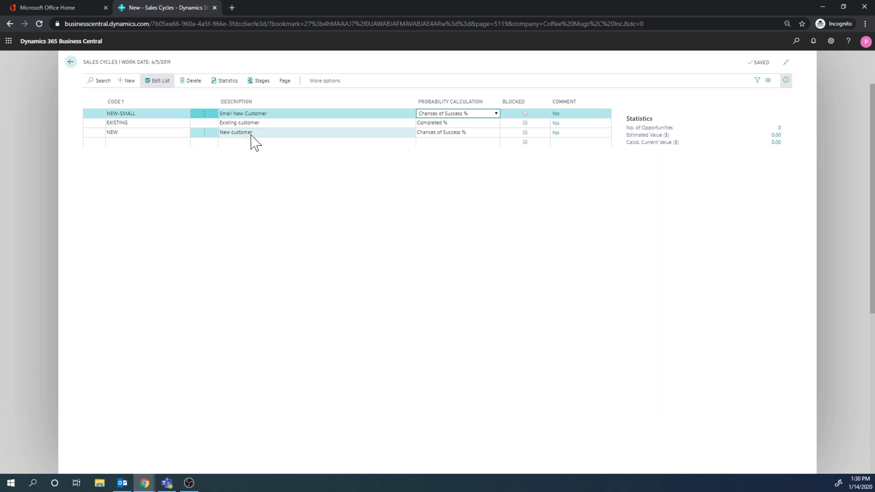
{"action": "left_click", "coordinate": [258, 81]}
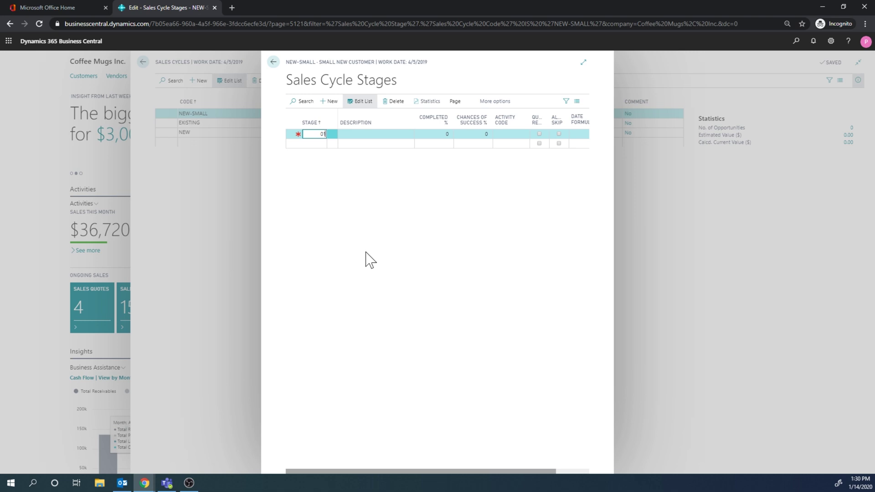
Enter stage 01 'Qualify' with Completed % 0 and Chances of Success % 10.
{"action": "type", "text": "01"}
{"action": "key", "text": "Tab"}
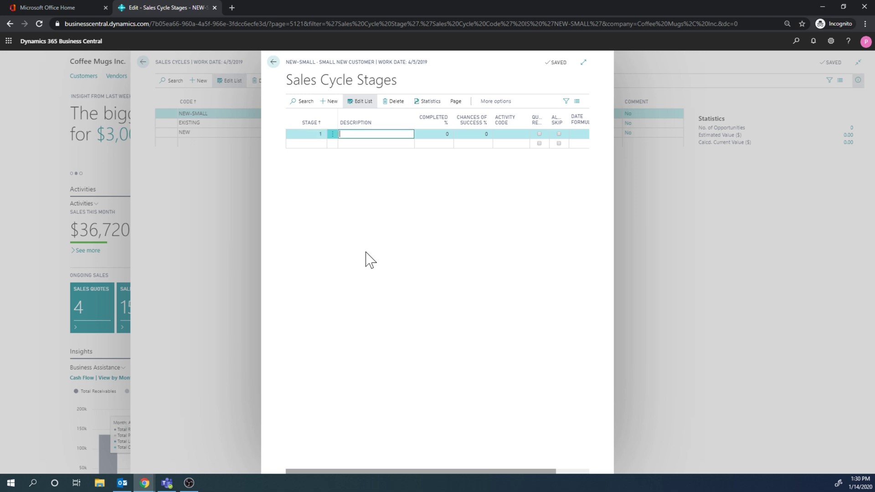
{"action": "type", "text": "Qualify"}
{"action": "key", "text": "Tab"}
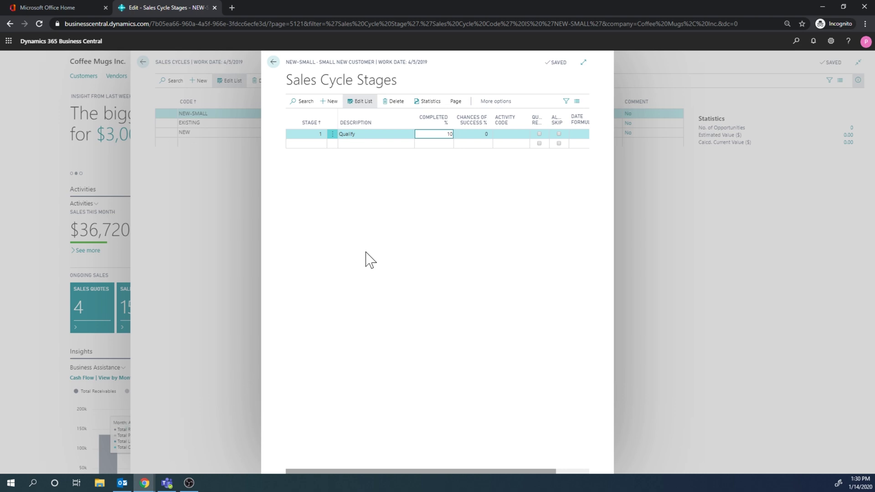
{"action": "key", "text": "BackSpace"}
{"action": "key", "text": "BackSpace"}
{"action": "key", "text": "Tab"}
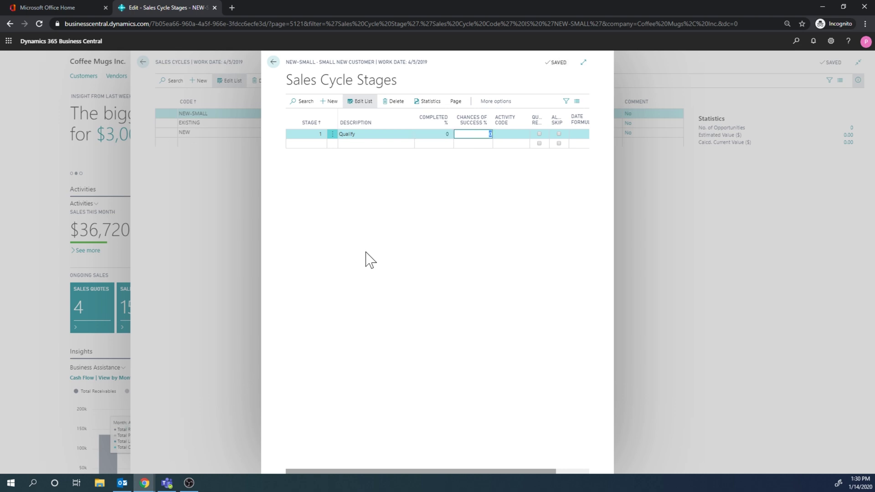
{"action": "type", "text": "10"}
{"action": "key", "text": "Tab"}
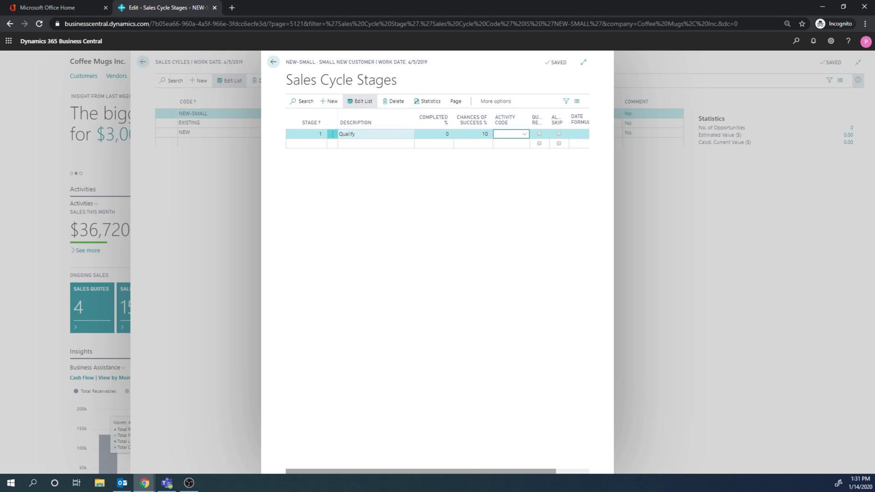
Create a new activity code QUALIFY from the stage's Activity Code lookup.
{"action": "left_click", "coordinate": [524, 134]}
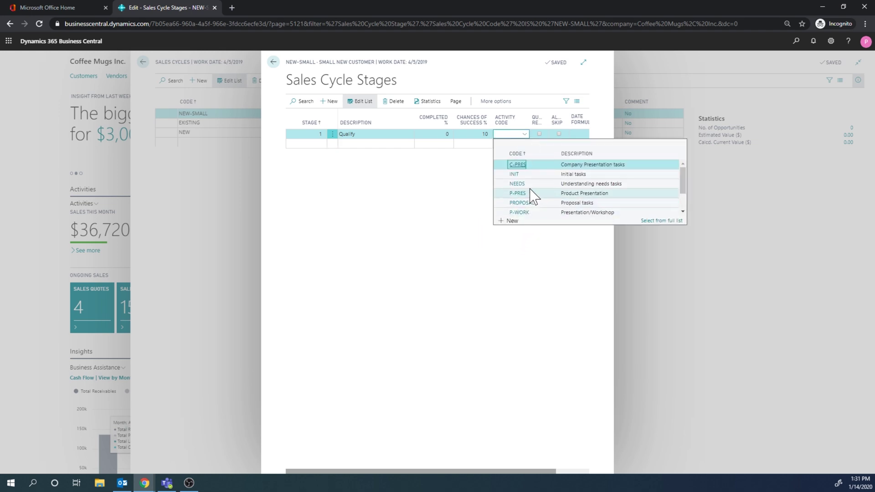
{"action": "scroll", "coordinate": [528, 195], "scroll_direction": "down", "scroll_amount": 1}
{"action": "left_click", "coordinate": [511, 221]}
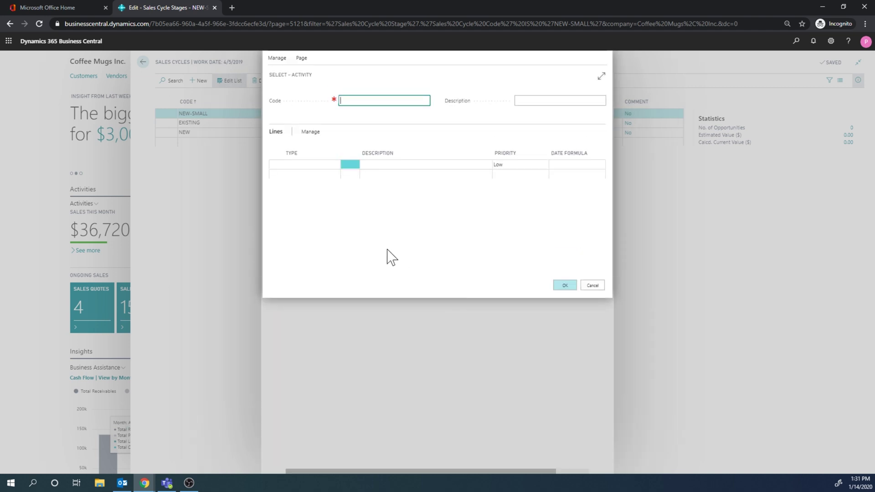
{"action": "type", "text": "Qualify"}
{"action": "key", "text": "Tab"}
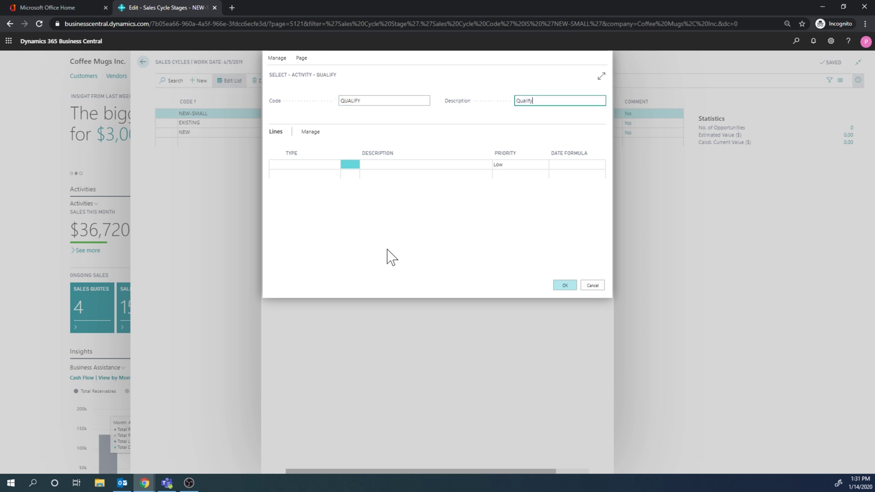
Give QUALIFY a Normal-priority Phone Call line 'Call lead to qualify' with date formula 3D, and save it.
{"action": "left_click", "coordinate": [328, 166]}
{"action": "left_click", "coordinate": [336, 165]}
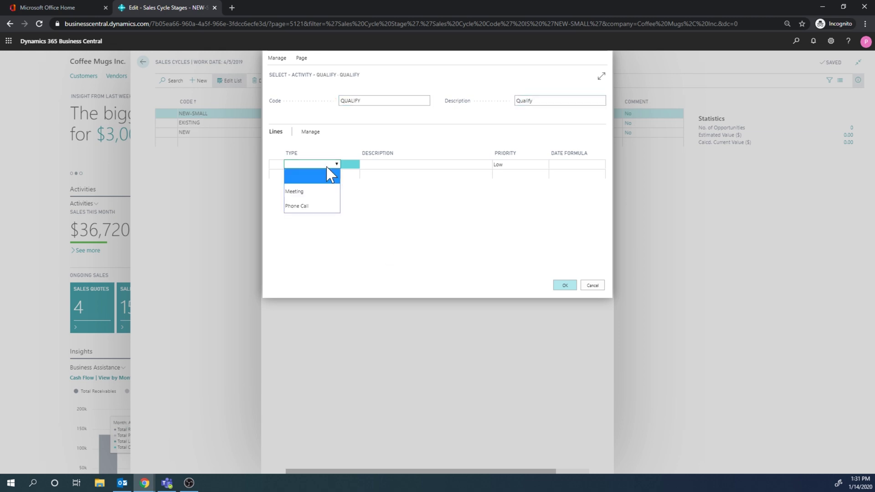
{"action": "left_click", "coordinate": [301, 206]}
{"action": "key", "text": "Tab"}
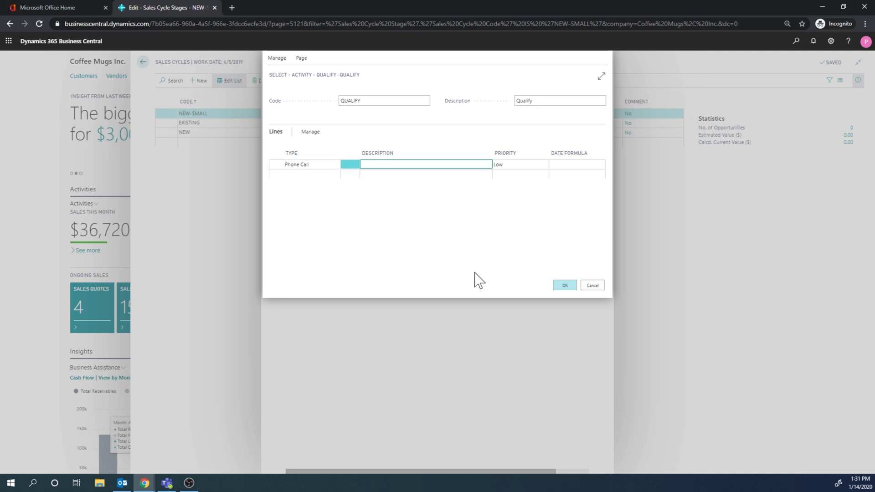
{"action": "type", "text": "Call lead to qualify"}
{"action": "left_click", "coordinate": [518, 165]}
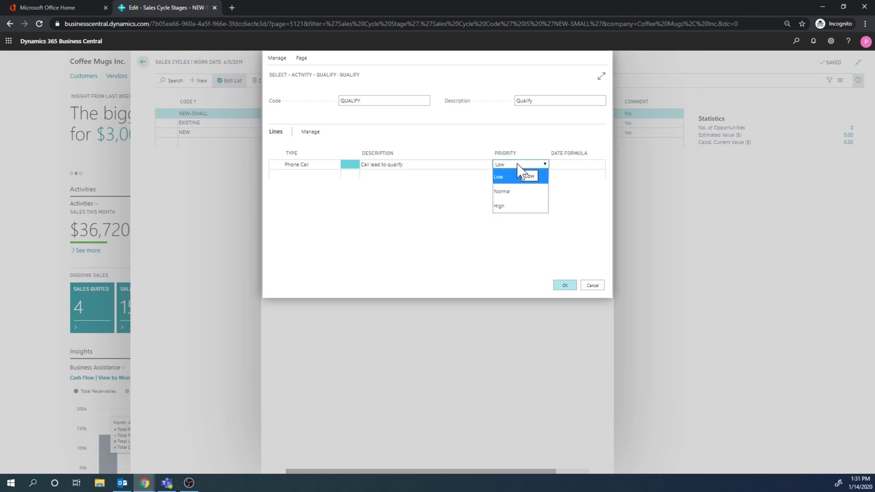
{"action": "left_click", "coordinate": [514, 192]}
{"action": "key", "text": "Tab"}
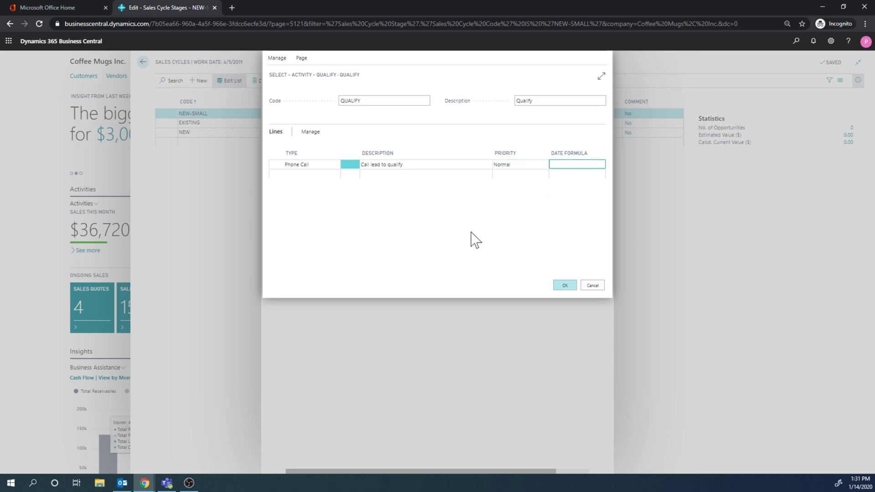
{"action": "type", "text": "3D"}
{"action": "key", "text": "Tab"}
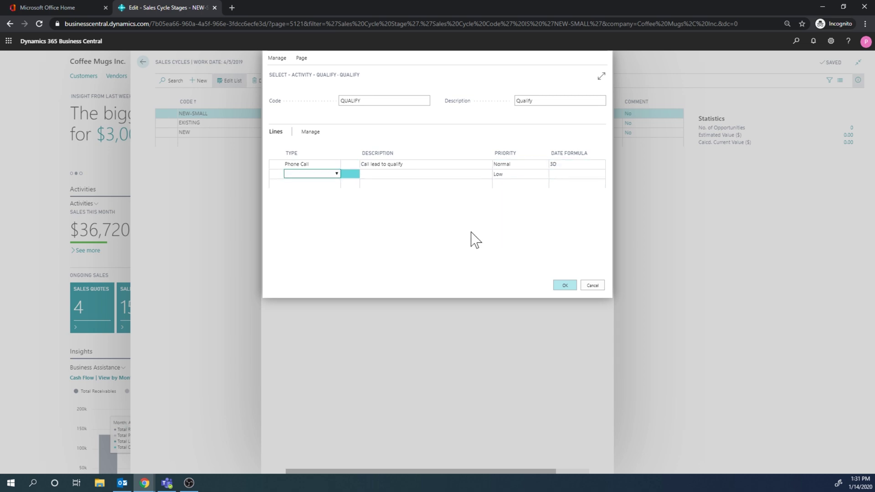
{"action": "left_click", "coordinate": [424, 164]}
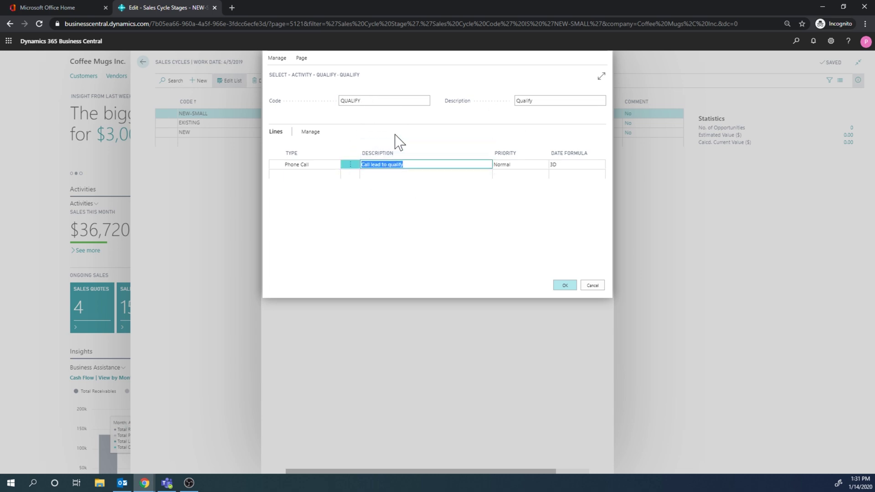
{"action": "left_click", "coordinate": [381, 100]}
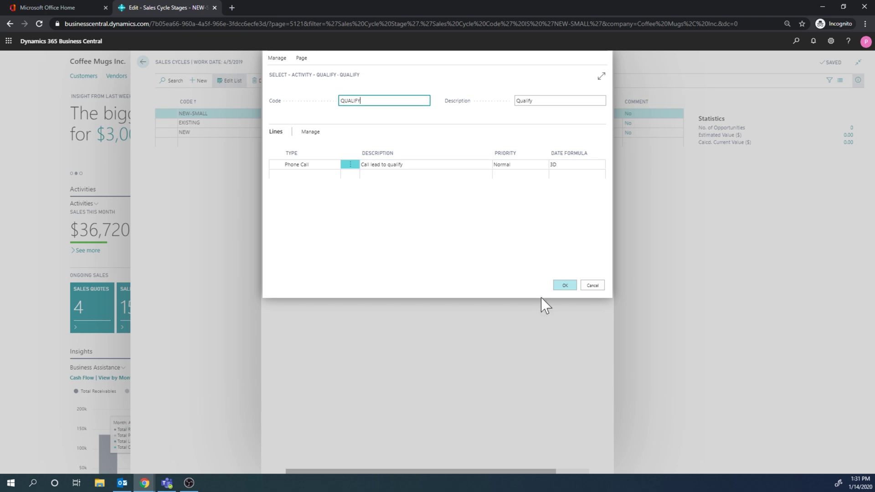
{"action": "left_click", "coordinate": [564, 285]}
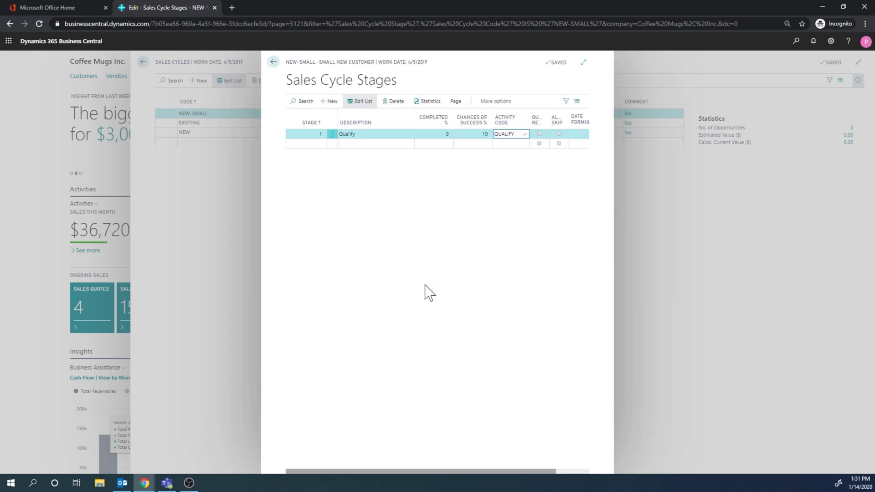
Add stage 2 'Send Quote' at 35% chances of success and start a new activity for it.
{"action": "left_click", "coordinate": [510, 144]}
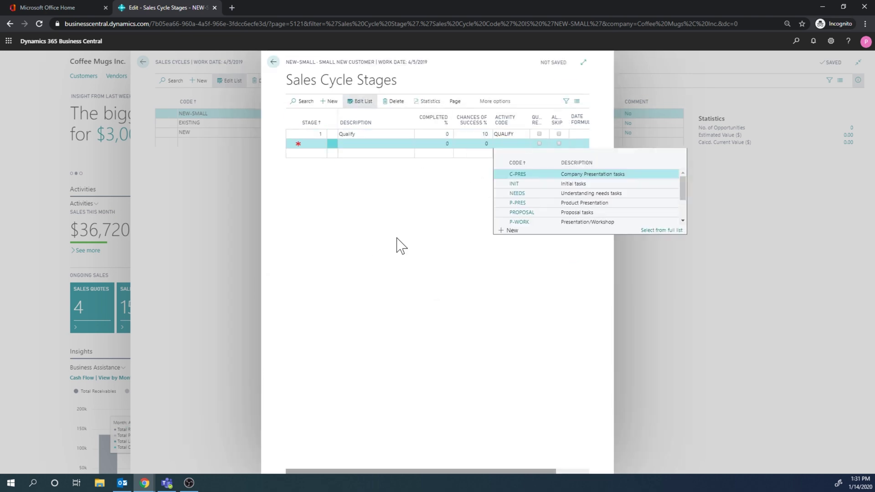
{"action": "key", "text": "Escape"}
{"action": "key", "text": "shift+Tab"}
{"action": "key", "text": "shift+Tab"}
{"action": "key", "text": "shift+Tab"}
{"action": "key", "text": "shift+Tab"}
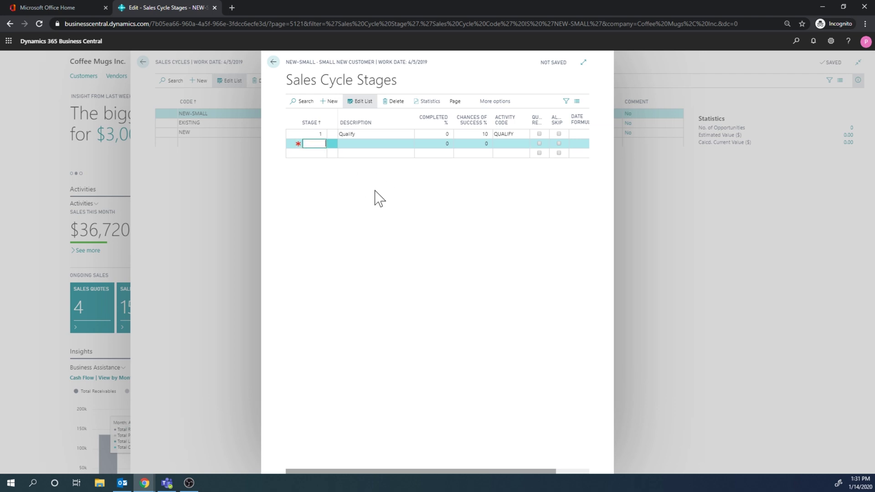
{"action": "type", "text": "2"}
{"action": "key", "text": "Tab"}
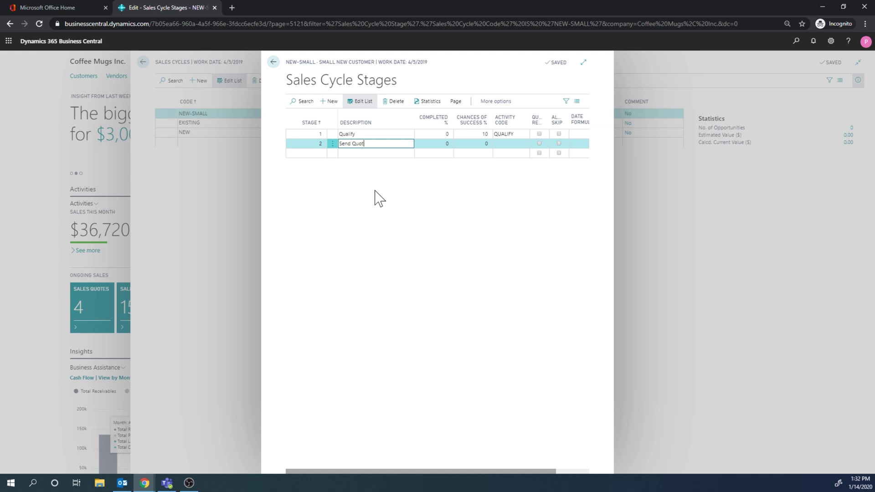
{"action": "key", "text": "Tab"}
{"action": "key", "text": "Tab"}
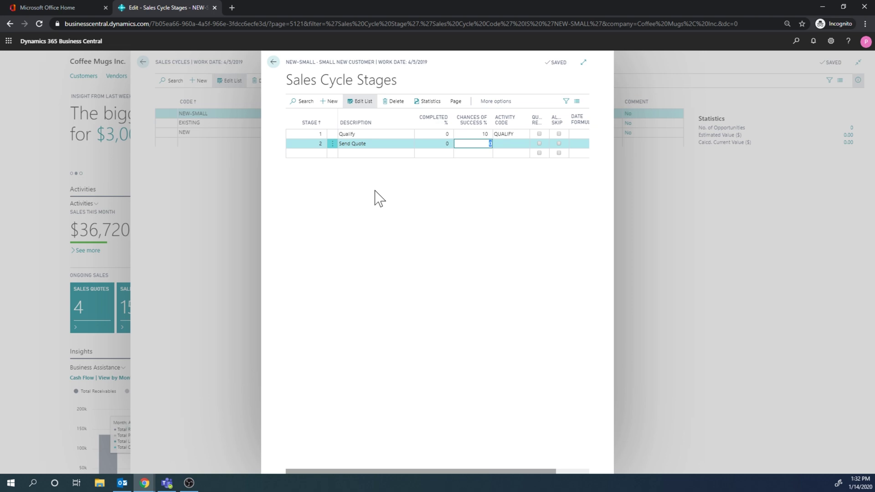
{"action": "key", "text": "Tab"}
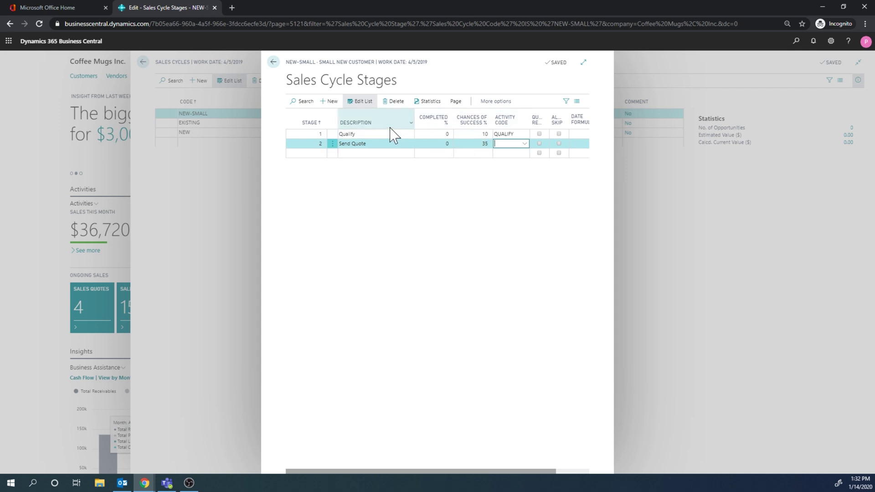
{"action": "left_click", "coordinate": [524, 144]}
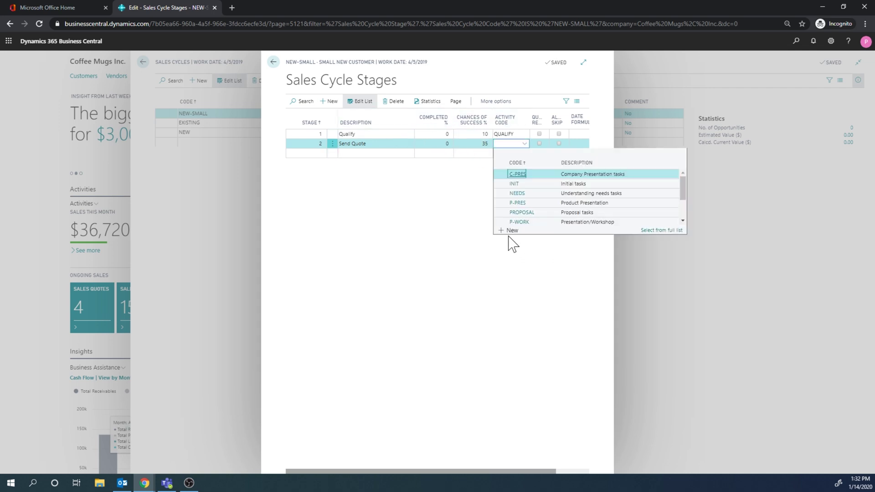
{"action": "left_click", "coordinate": [510, 231]}
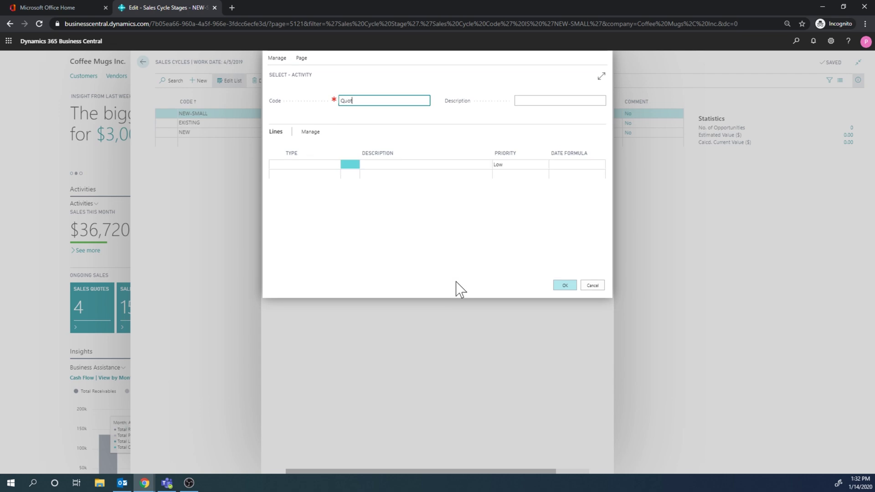
Save activity QUOTE with a Normal-priority 'Send Quote' line due in 1D for stage 2.
{"action": "key", "text": "Tab"}
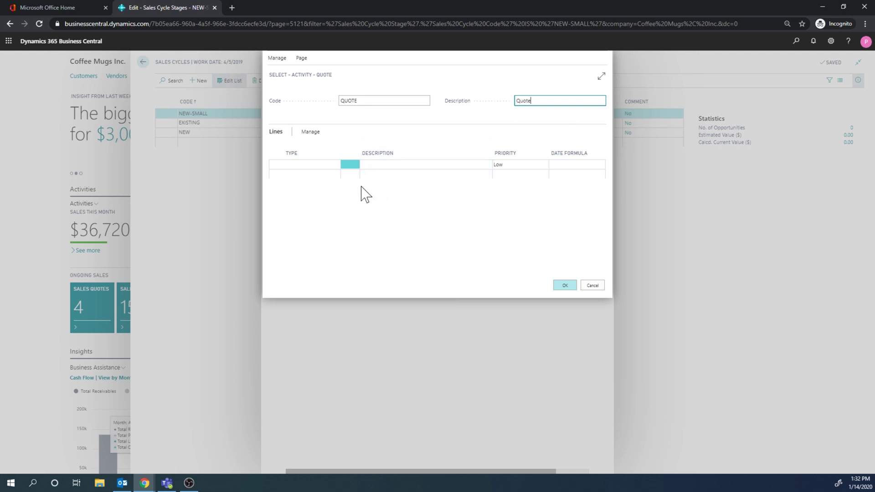
{"action": "left_click", "coordinate": [307, 166]}
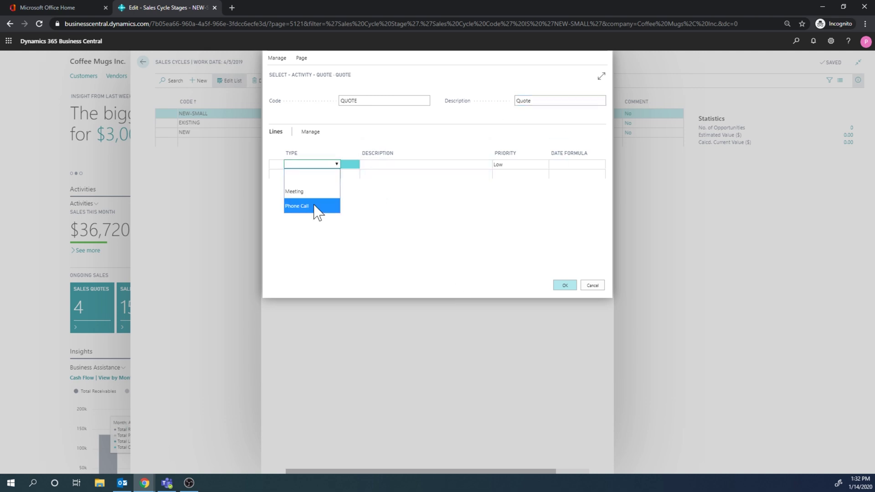
{"action": "key", "text": "Tab"}
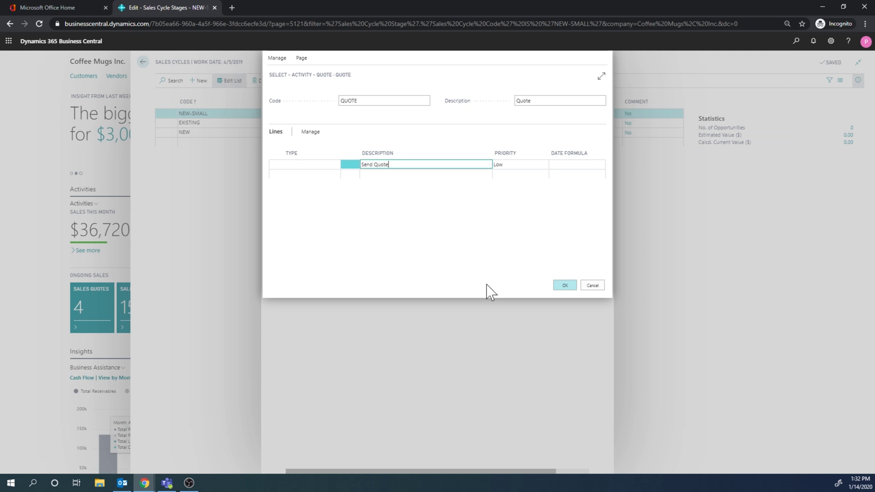
{"action": "left_click", "coordinate": [532, 165]}
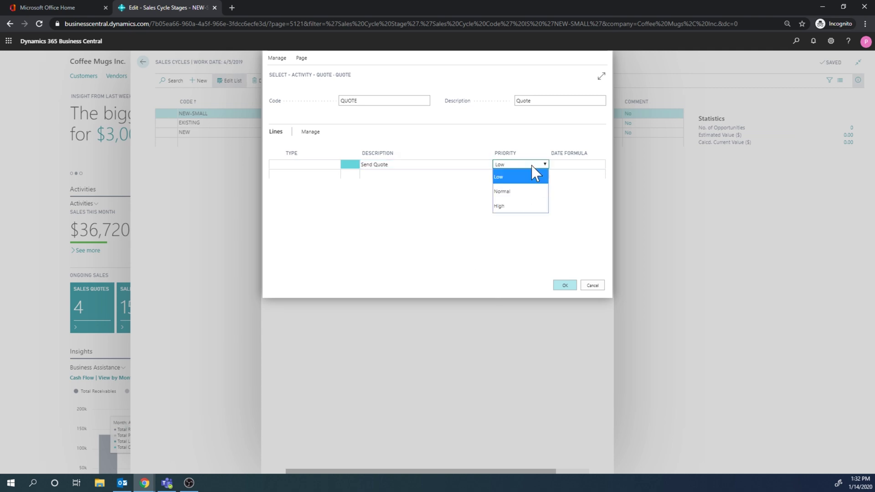
{"action": "left_click", "coordinate": [514, 202]}
{"action": "key", "text": "Tab"}
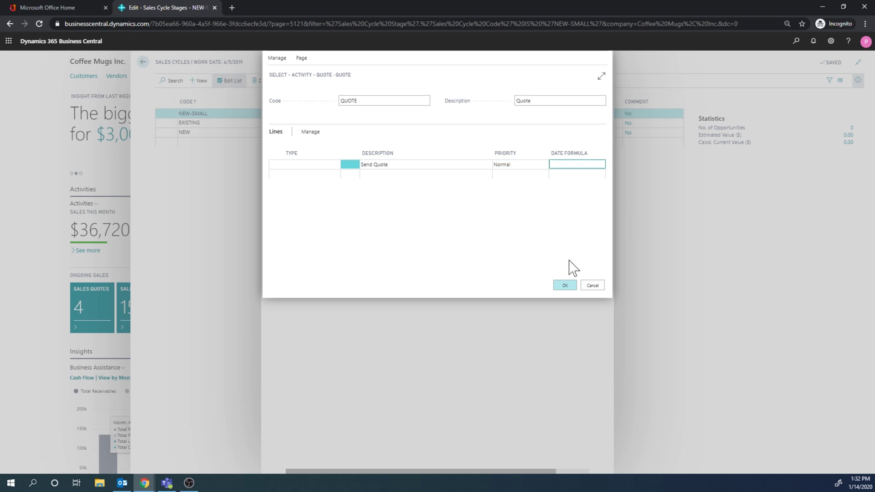
{"action": "key", "text": "Tab"}
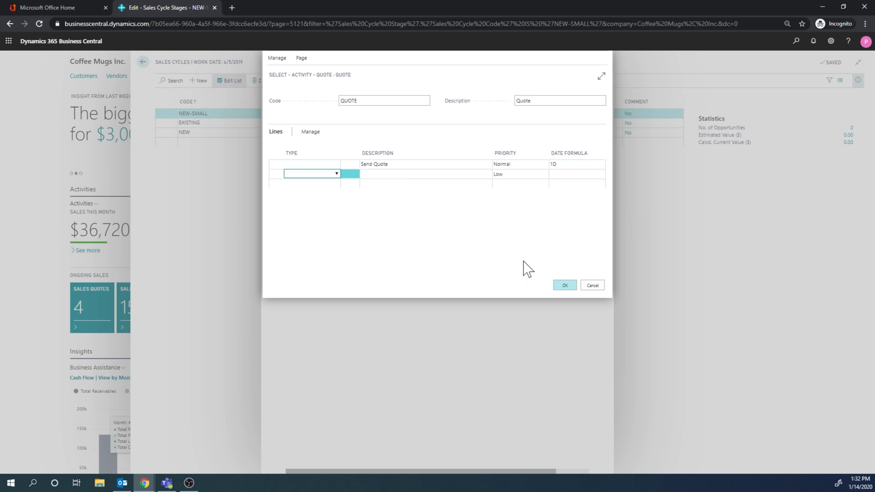
{"action": "left_click", "coordinate": [423, 167]}
{"action": "left_click", "coordinate": [565, 285]}
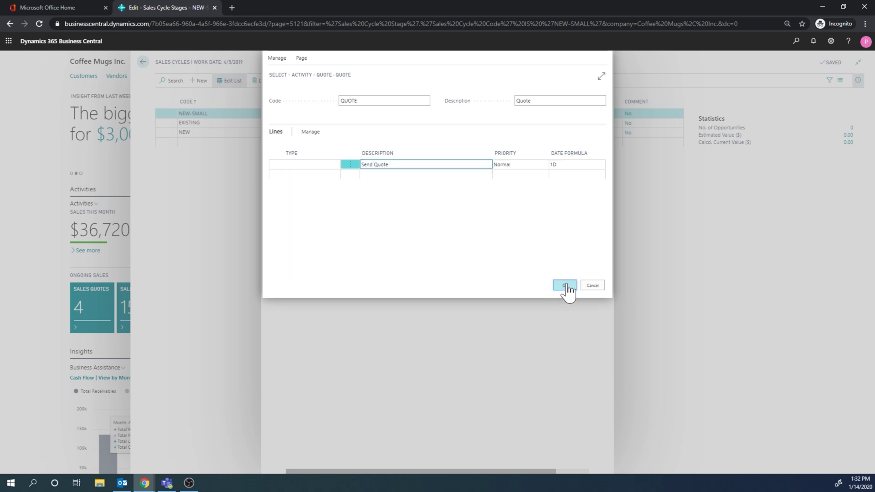
Start an empty third stage row and open its row options.
{"action": "left_click", "coordinate": [315, 153]}
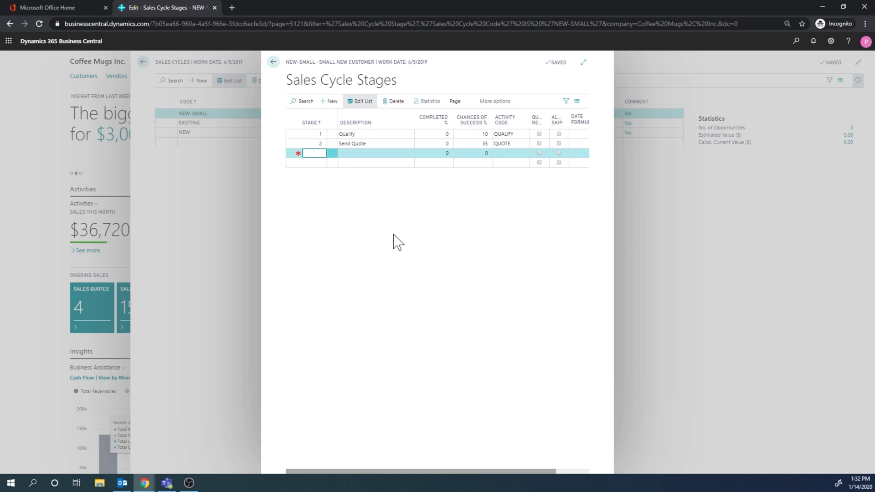
{"action": "key", "text": "Tab"}
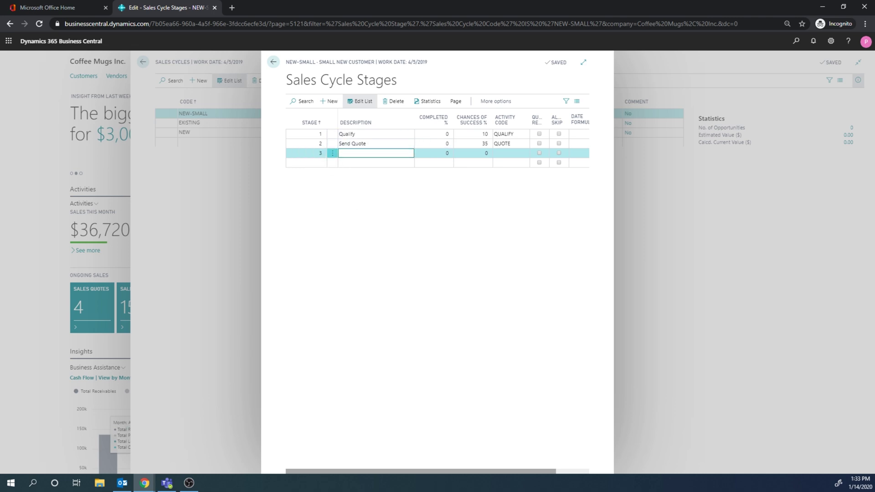
{"action": "left_click", "coordinate": [332, 154]}
Delete the empty third stage row and tick Allow Skip on stage 1 Qualify.
{"action": "left_click", "coordinate": [350, 187]}
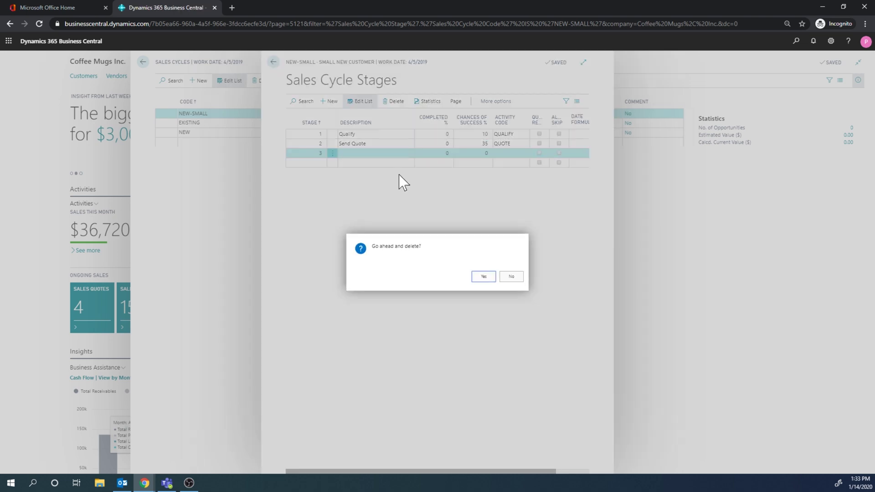
{"action": "left_click", "coordinate": [483, 277]}
{"action": "left_click", "coordinate": [398, 144]}
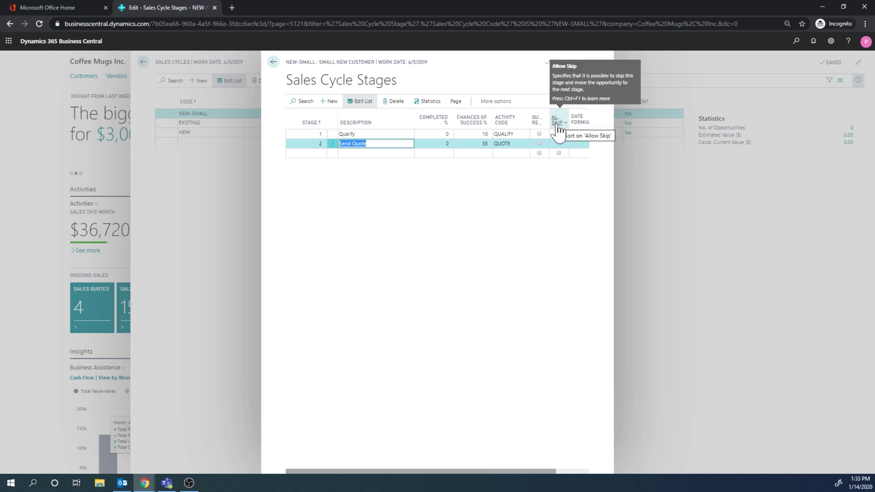
{"action": "left_click", "coordinate": [558, 133]}
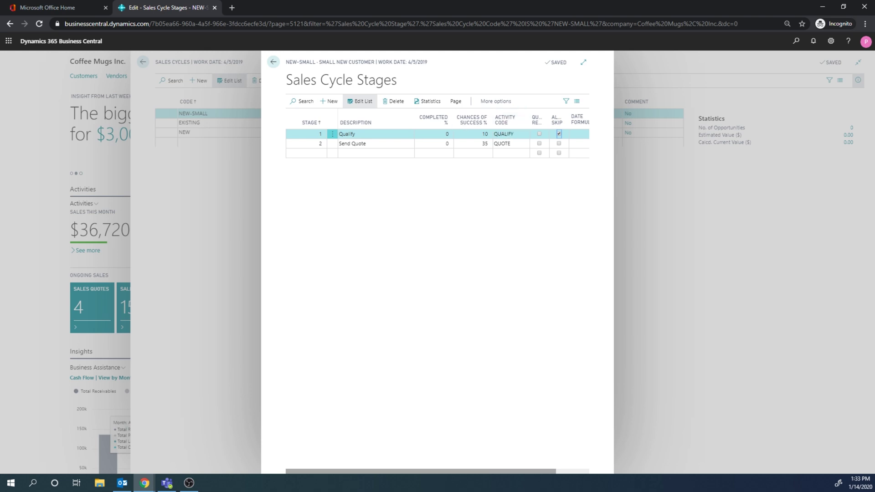
{"action": "left_click", "coordinate": [272, 67]}
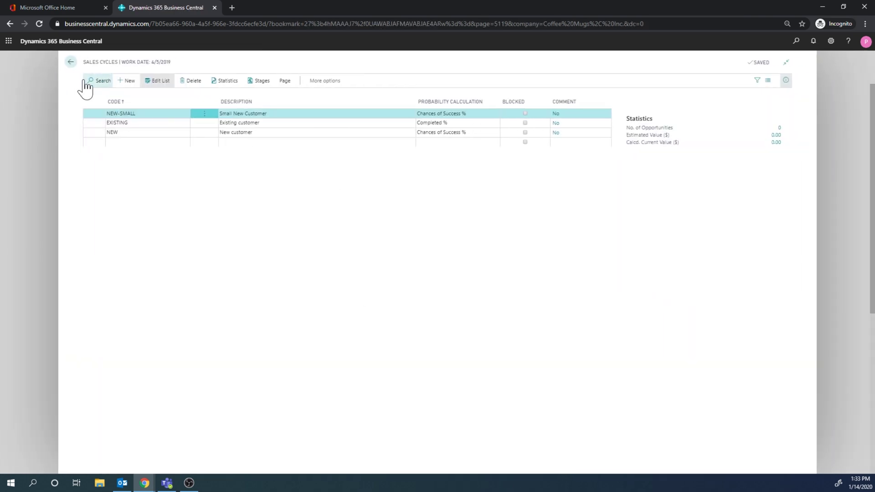
Open salesperson PS's card from the Salespeople list.
{"action": "left_click", "coordinate": [71, 63]}
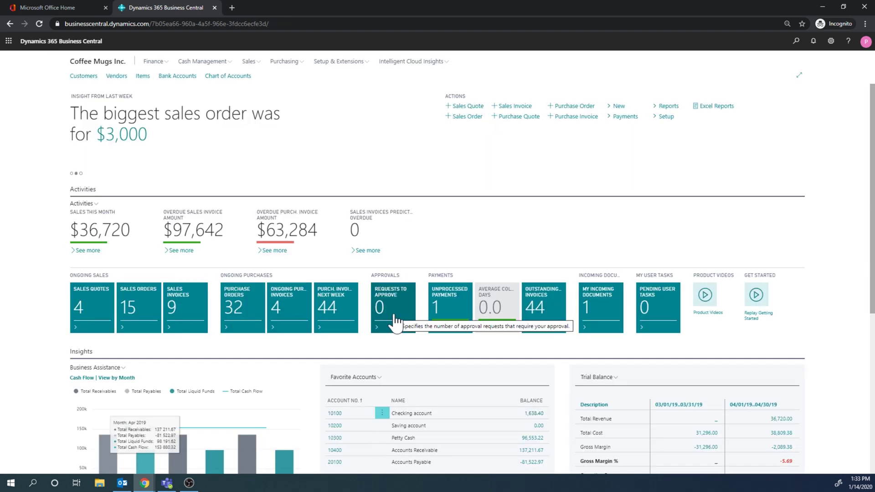
{"action": "left_click", "coordinate": [793, 43]}
{"action": "type", "text": "salespeo"}
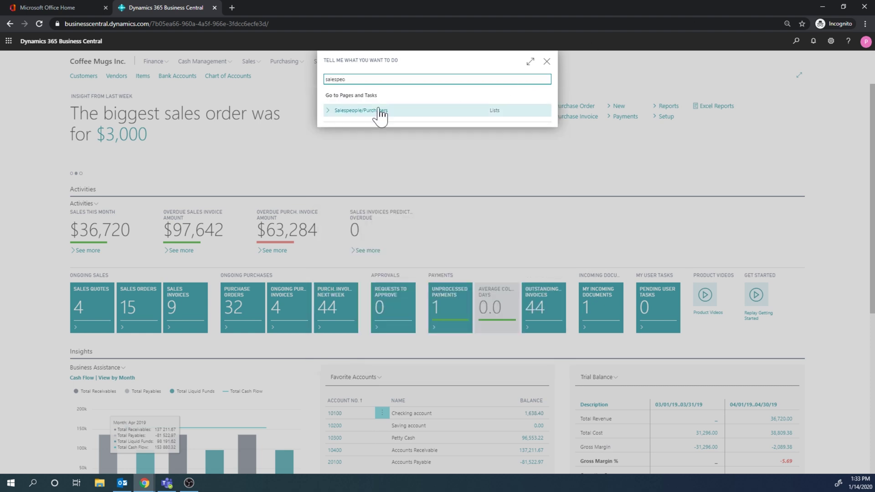
{"action": "left_click", "coordinate": [380, 114]}
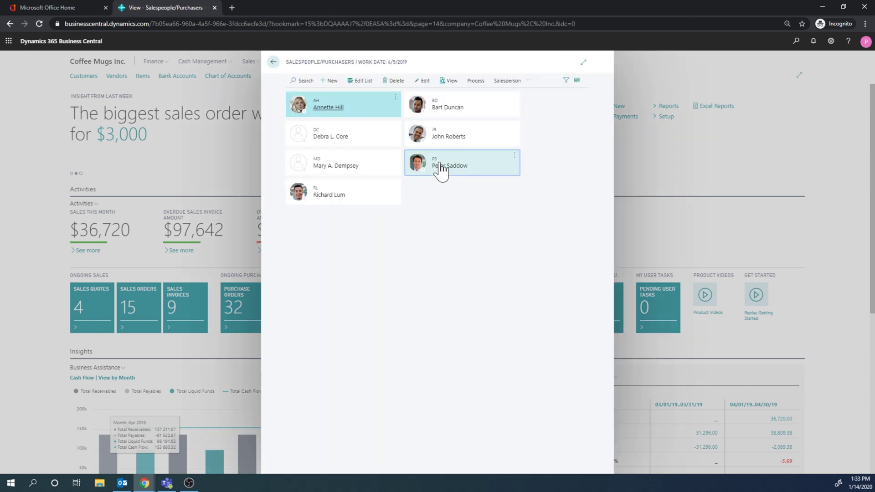
{"action": "left_click", "coordinate": [441, 168]}
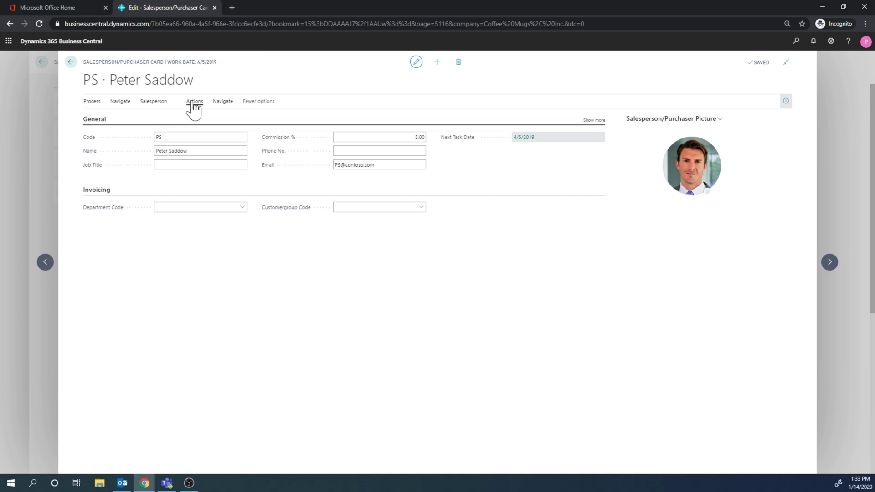
Go to the salesperson's Opportunities list via Navigate and start a new opportunity.
{"action": "left_click", "coordinate": [194, 102]}
{"action": "left_click", "coordinate": [250, 102]}
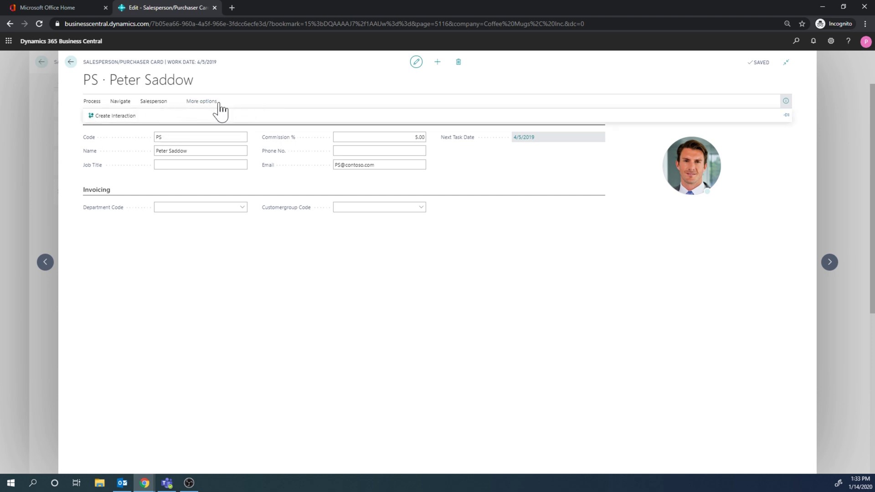
{"action": "left_click", "coordinate": [204, 101]}
{"action": "left_click", "coordinate": [153, 102]}
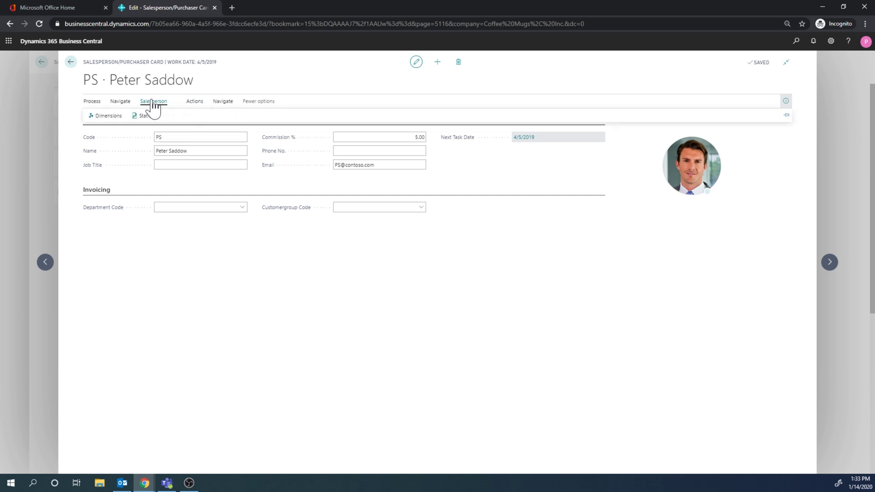
{"action": "left_click", "coordinate": [223, 102]}
{"action": "left_click", "coordinate": [114, 117]}
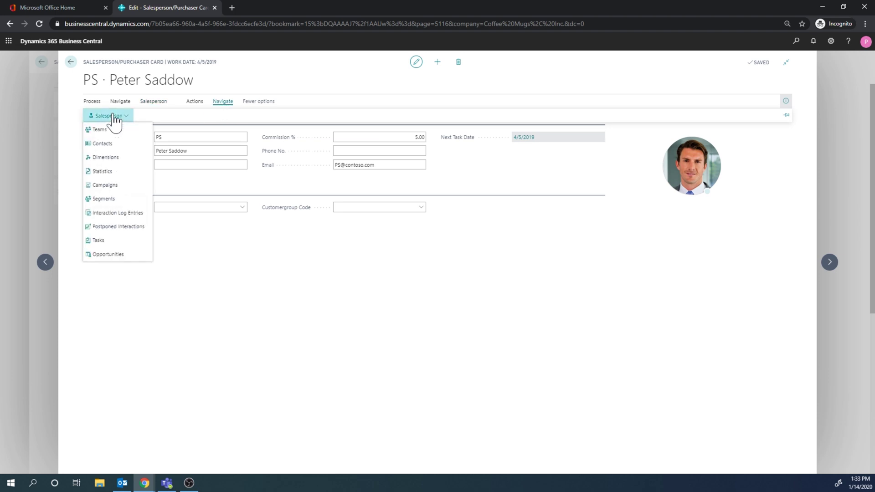
{"action": "left_click", "coordinate": [108, 254]}
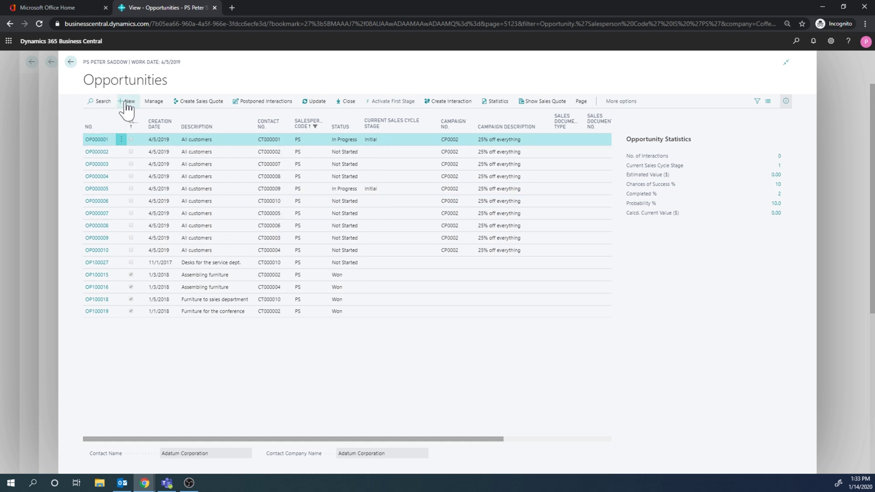
{"action": "left_click", "coordinate": [126, 102]}
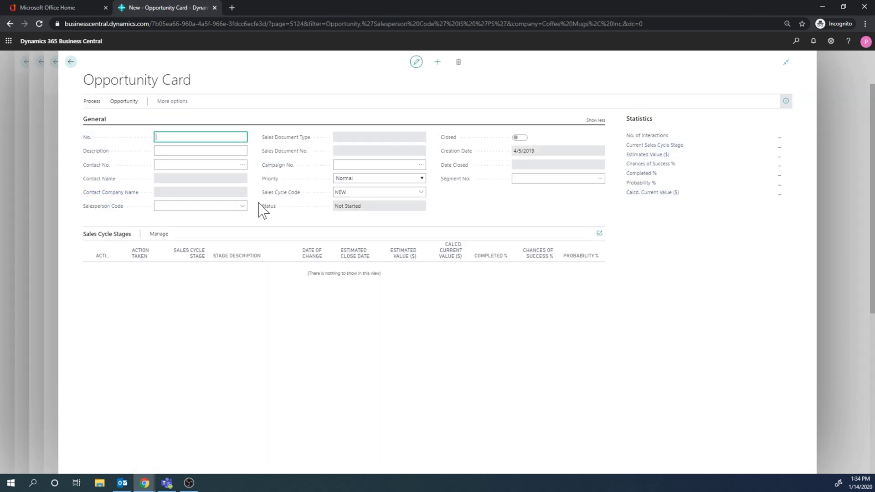
Create opportunity 'Small Lead' and link it to a Wide World Importers contact.
{"action": "key", "text": "Tab"}
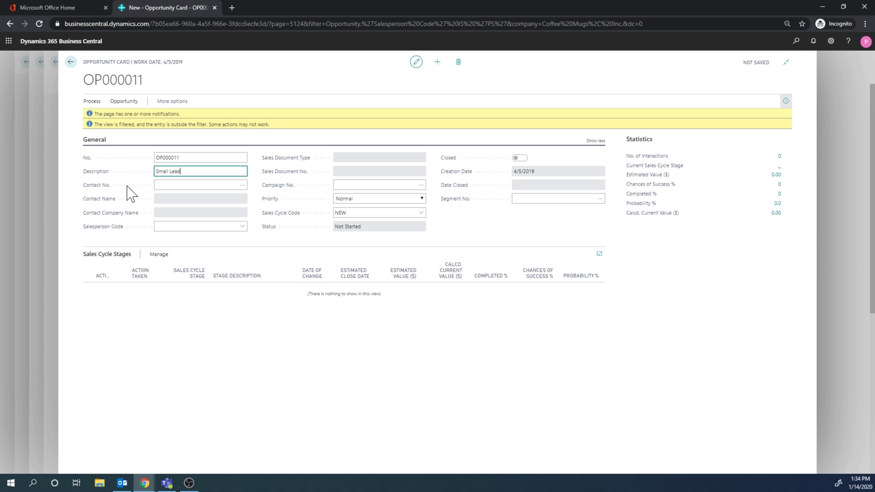
{"action": "type", "text": "Small Lead"}
{"action": "left_click", "coordinate": [240, 186]}
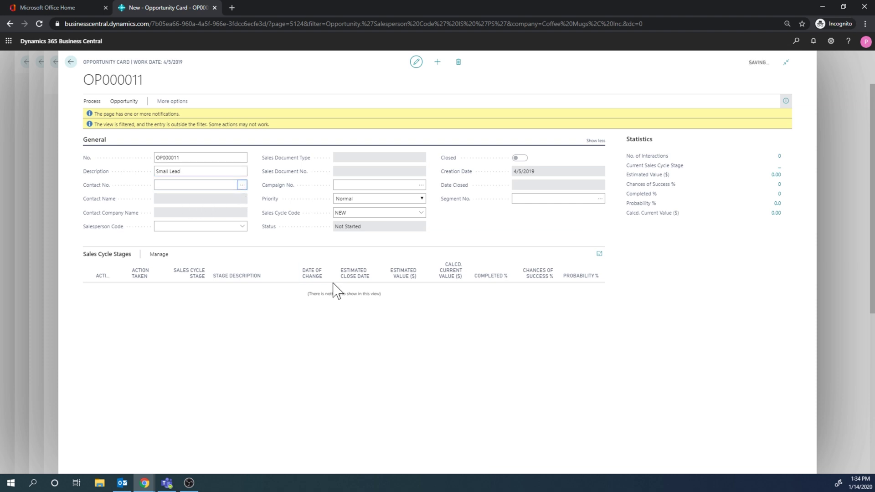
{"action": "left_click", "coordinate": [242, 184]}
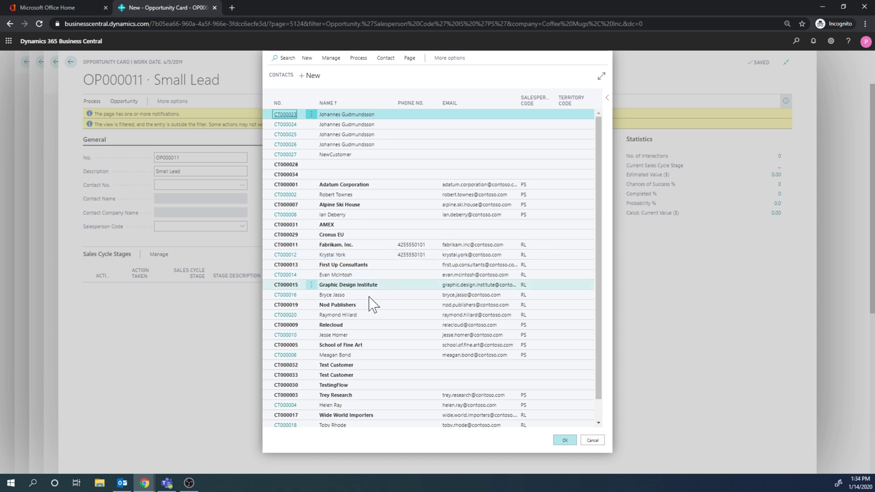
{"action": "scroll", "coordinate": [371, 319], "scroll_direction": "down", "scroll_amount": 1}
{"action": "left_click", "coordinate": [361, 402]}
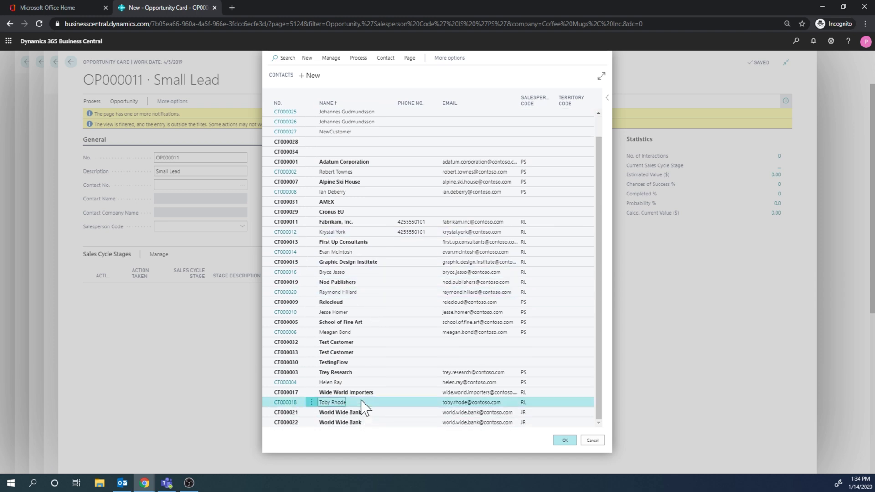
{"action": "left_click", "coordinate": [564, 440]}
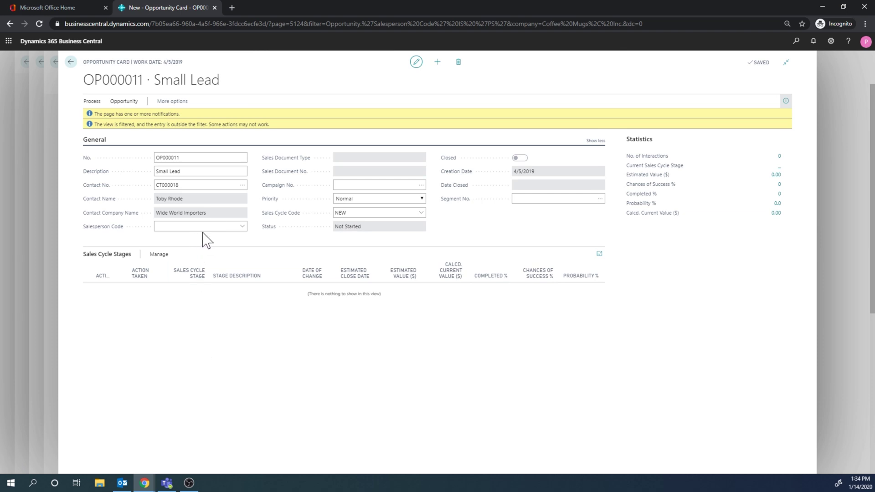
{"action": "left_click", "coordinate": [422, 213]}
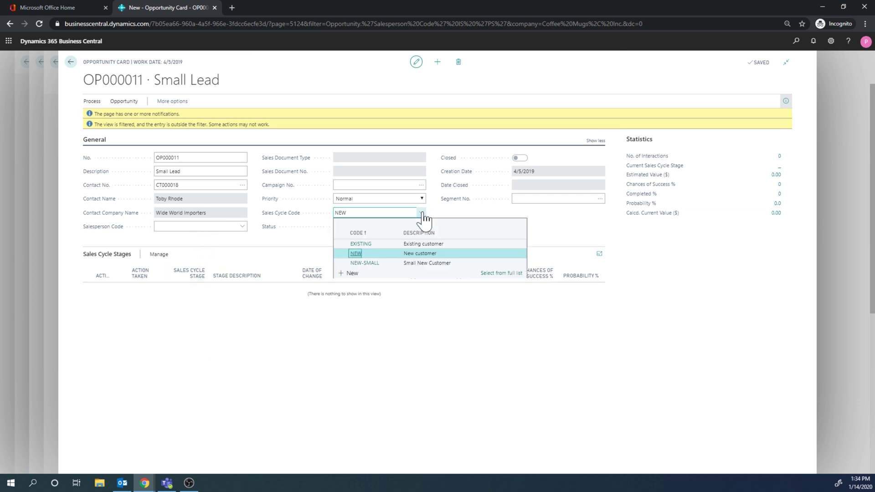
Set OP000011's Sales Cycle Code to NEW-SMALL and Salesperson Code to PS.
{"action": "left_click", "coordinate": [367, 263]}
{"action": "left_click", "coordinate": [203, 226]}
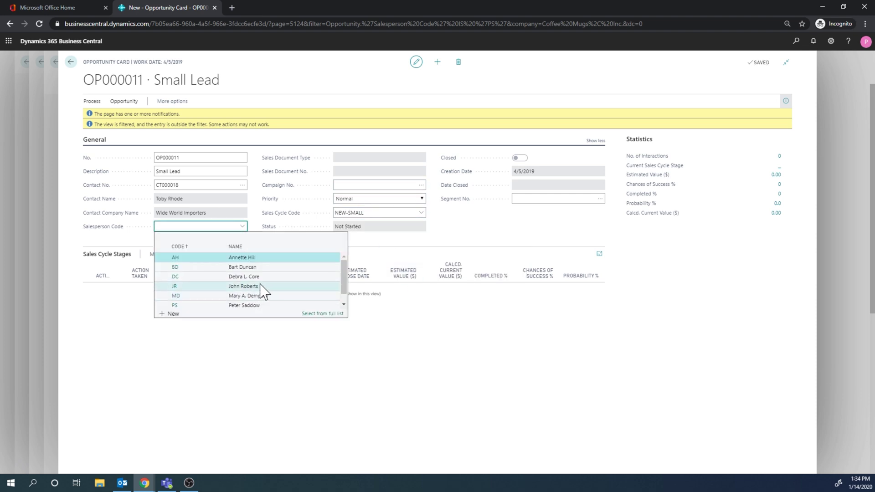
{"action": "left_click", "coordinate": [266, 306]}
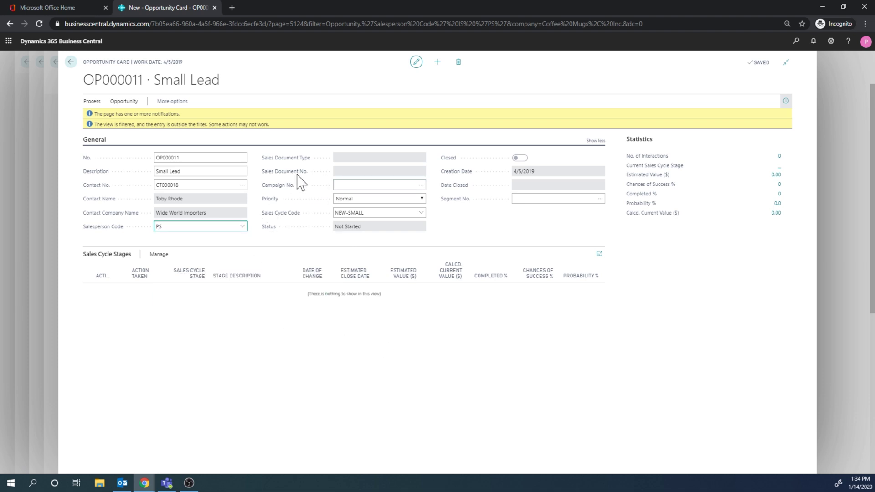
{"action": "left_click", "coordinate": [181, 171]}
{"action": "key", "text": "shift+Tab"}
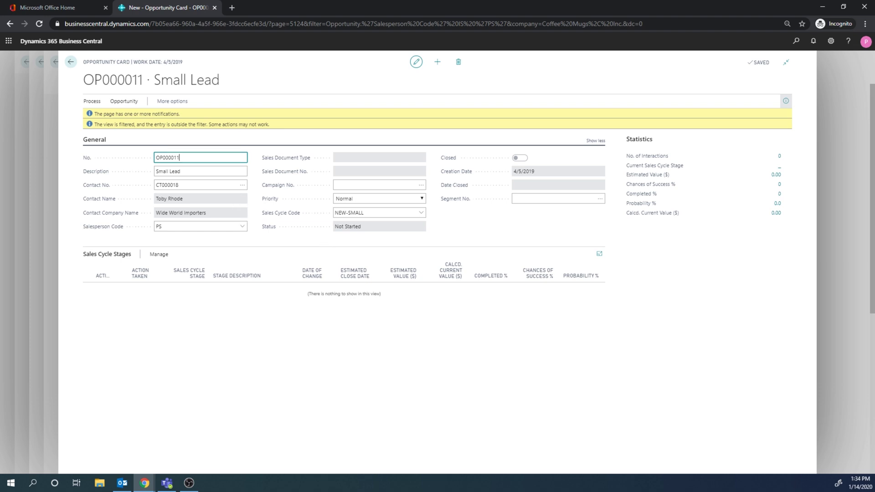
{"action": "left_click", "coordinate": [130, 102]}
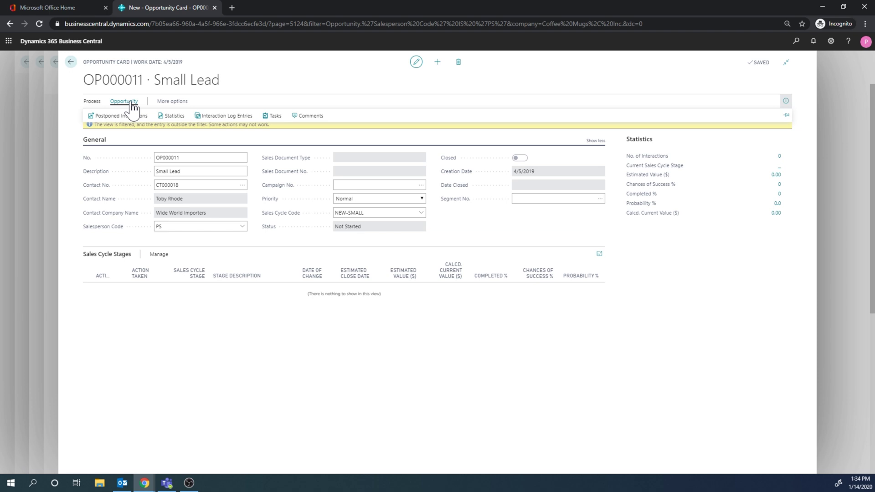
{"action": "left_click", "coordinate": [282, 312]}
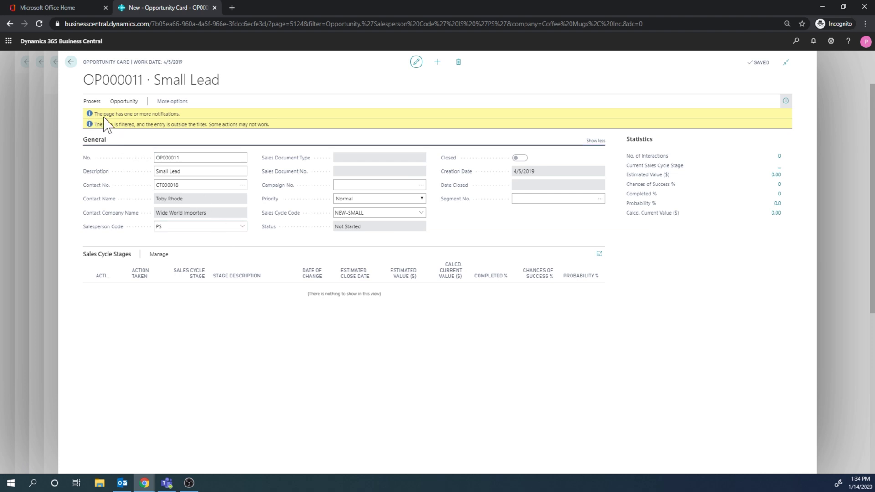
Close the Small Lead card, confirm activating its first stage, and select OP000011 in Opportunities.
{"action": "left_click", "coordinate": [71, 61]}
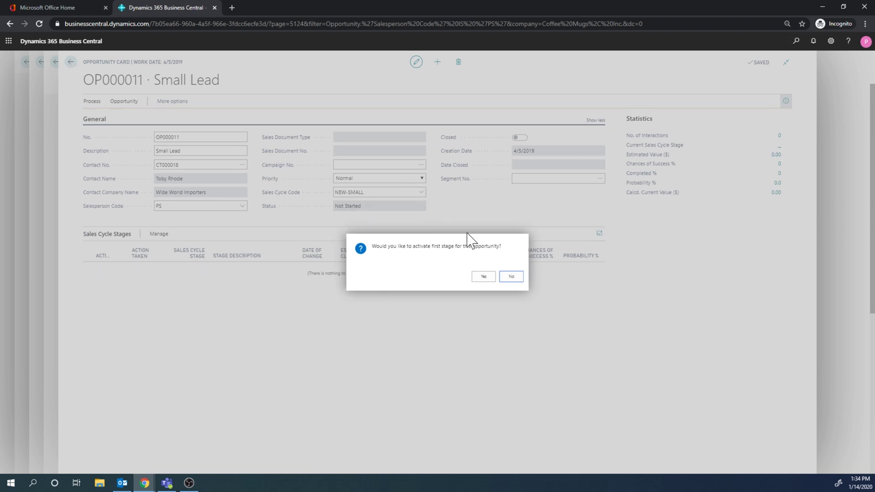
{"action": "left_click", "coordinate": [483, 276]}
{"action": "key", "text": "Escape"}
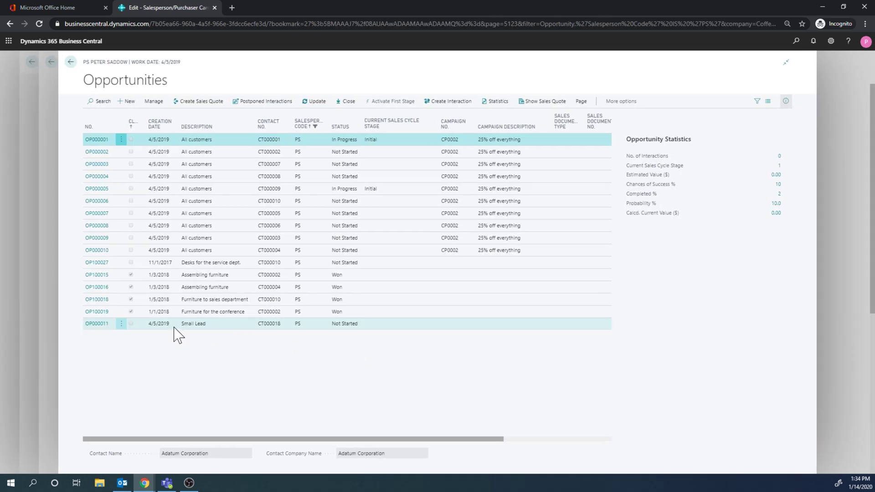
{"action": "left_click", "coordinate": [326, 332]}
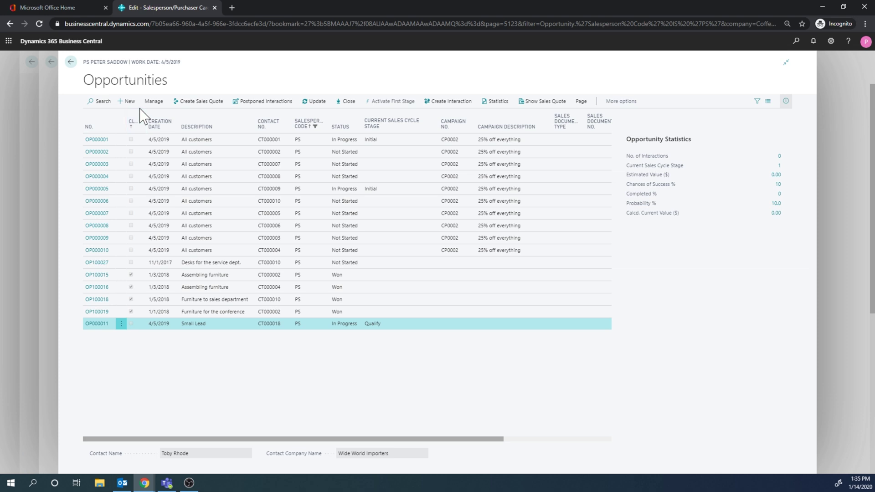
{"action": "left_click", "coordinate": [96, 324]}
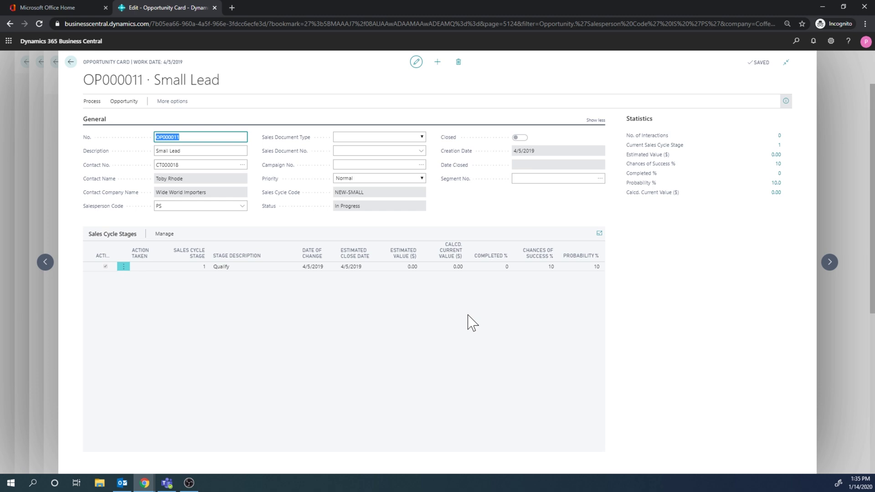
{"action": "left_click", "coordinate": [172, 102]}
{"action": "left_click", "coordinate": [192, 104]}
{"action": "left_click", "coordinate": [115, 117]}
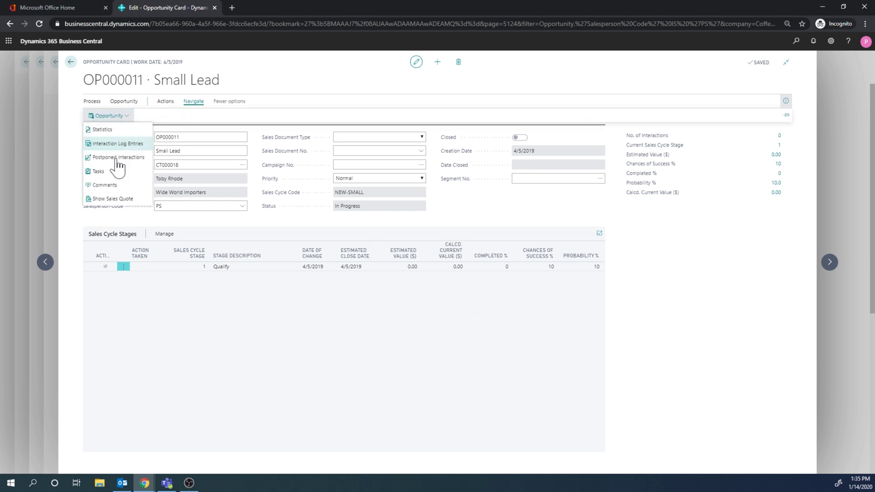
{"action": "left_click", "coordinate": [99, 171]}
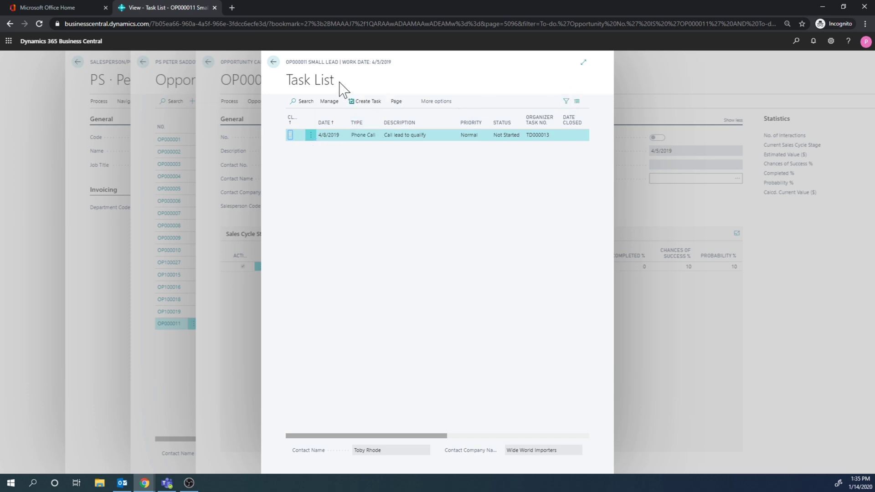
{"action": "left_click", "coordinate": [274, 62]}
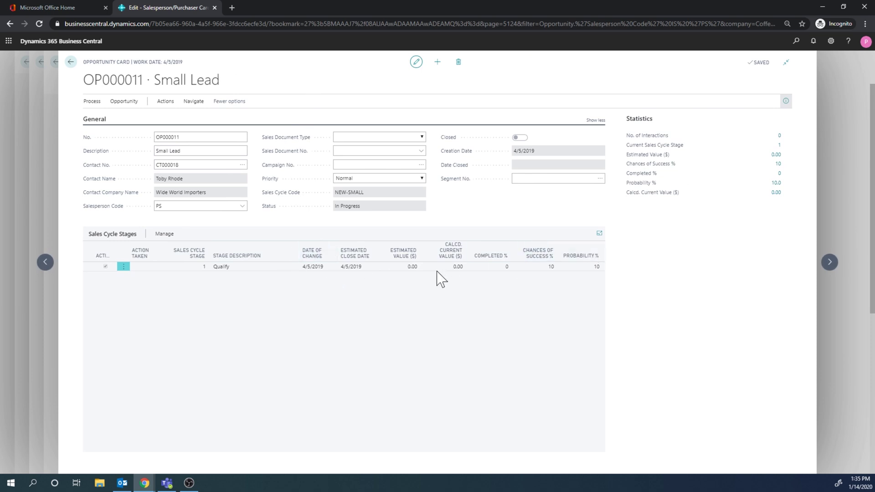
{"action": "left_click", "coordinate": [70, 62]}
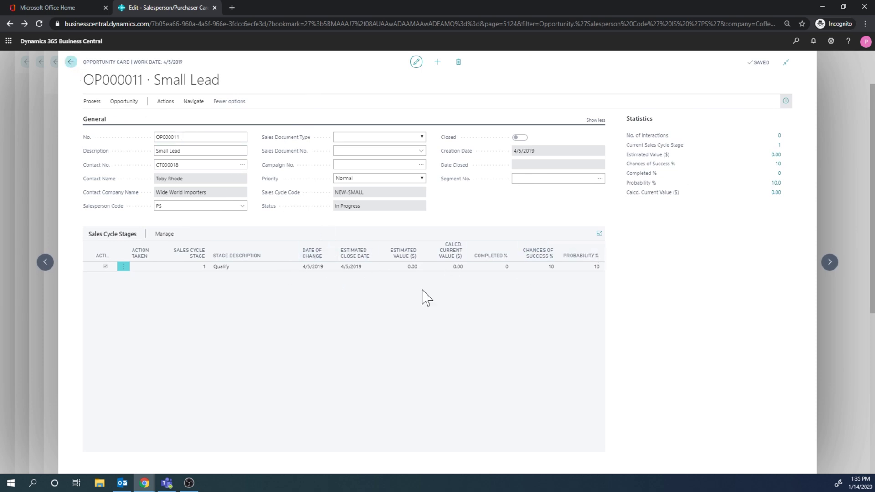